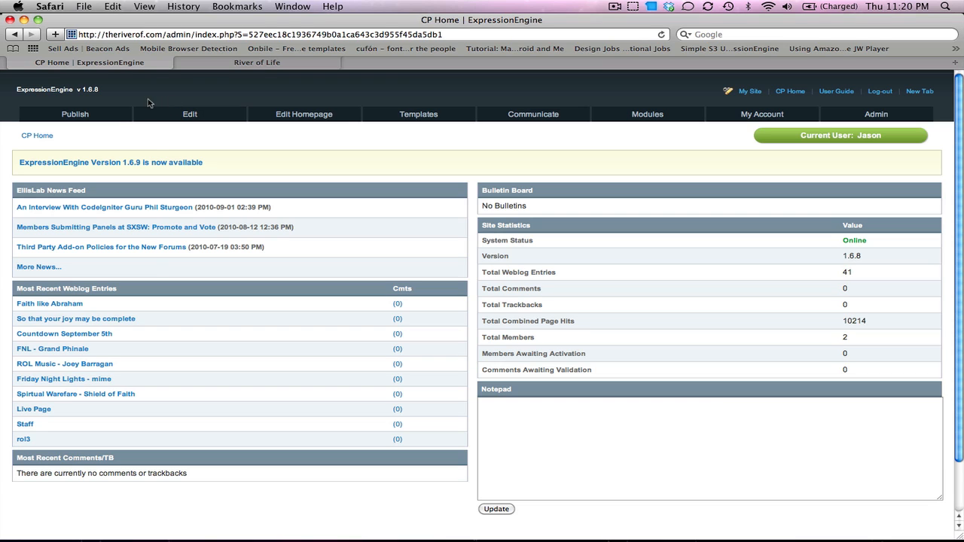
# Start a new entry in the Countdown weblog.
pyautogui.moveTo(83, 118)
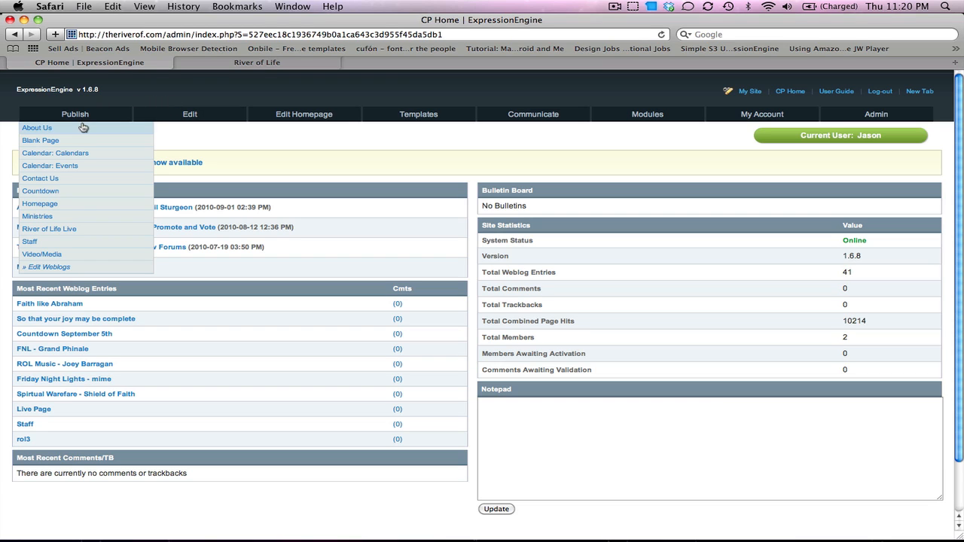
pyautogui.click(72, 196)
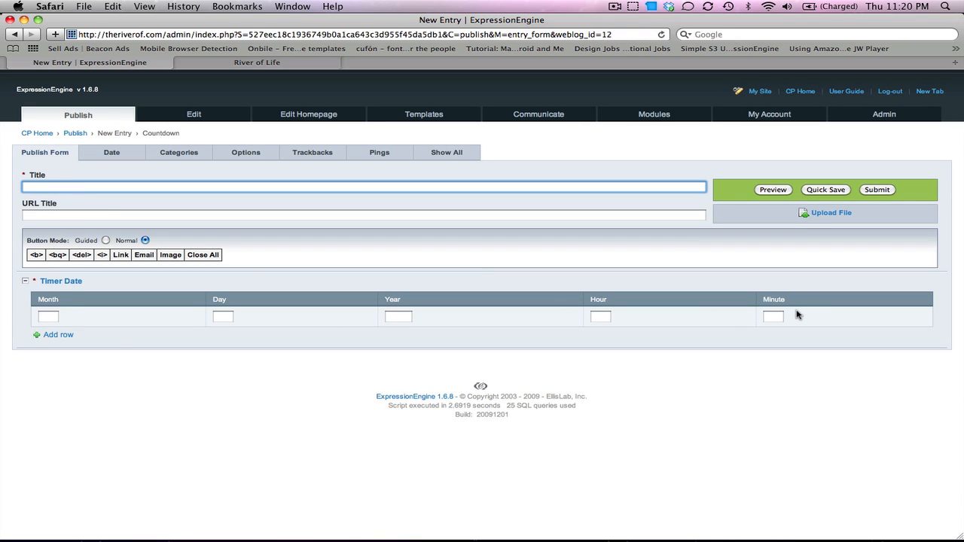
pyautogui.click(46, 320)
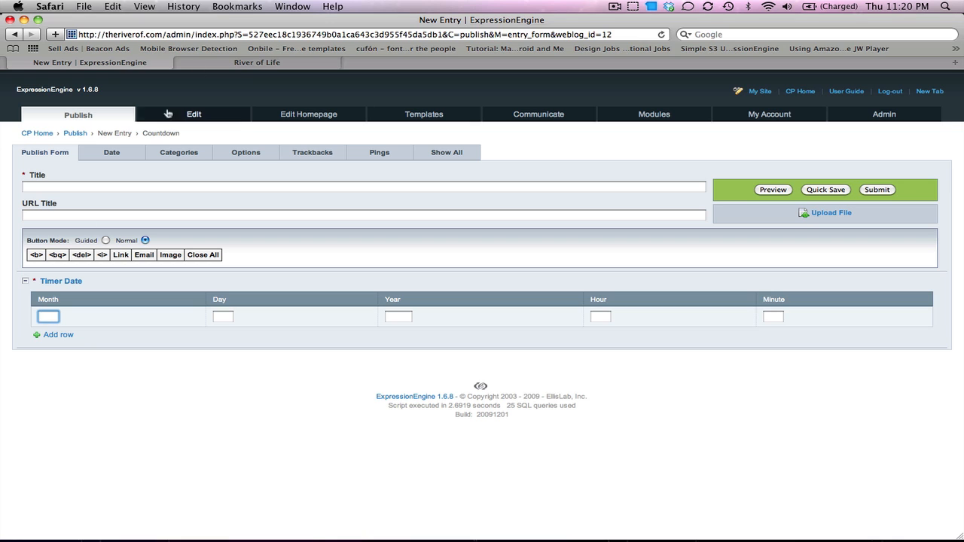
# Look at the countdown timer on the River of Life live page and return to the new Countdown entry.
pyautogui.click(241, 63)
pyautogui.moveTo(320, 198)
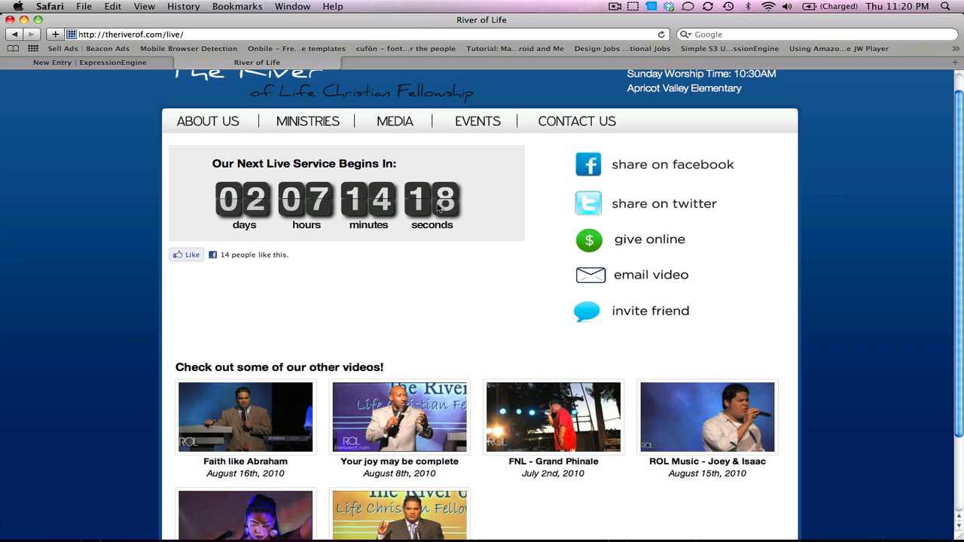
pyautogui.moveTo(567, 527)
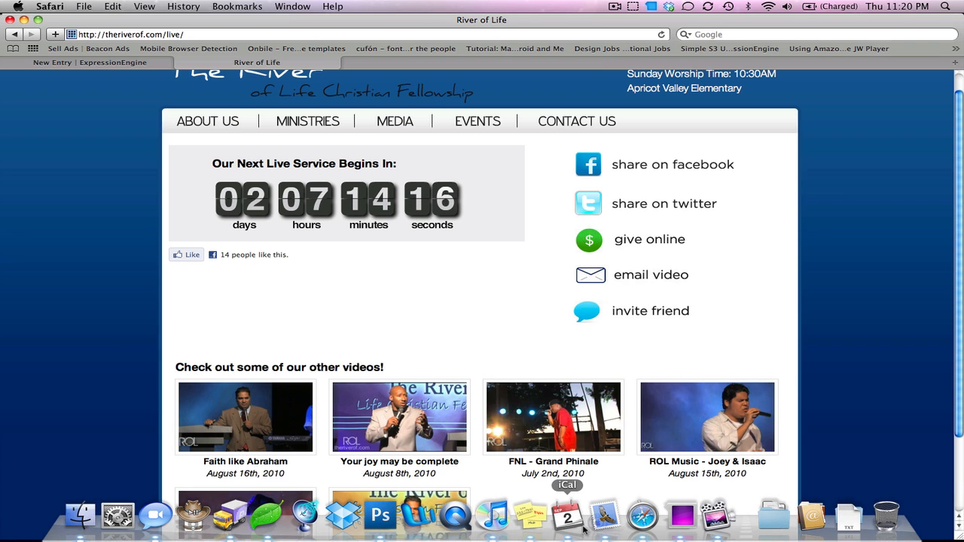
pyautogui.click(134, 63)
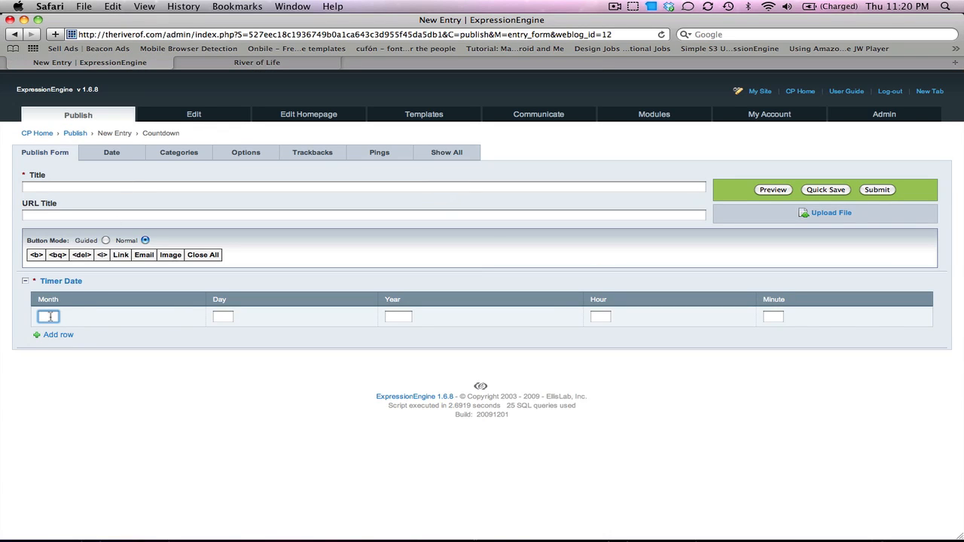
# Set the Timer Date to month 9, day 12, year 2010, hour 10 and minute 30.
pyautogui.write('9')
pyautogui.press('Tab')
pyautogui.write('12')
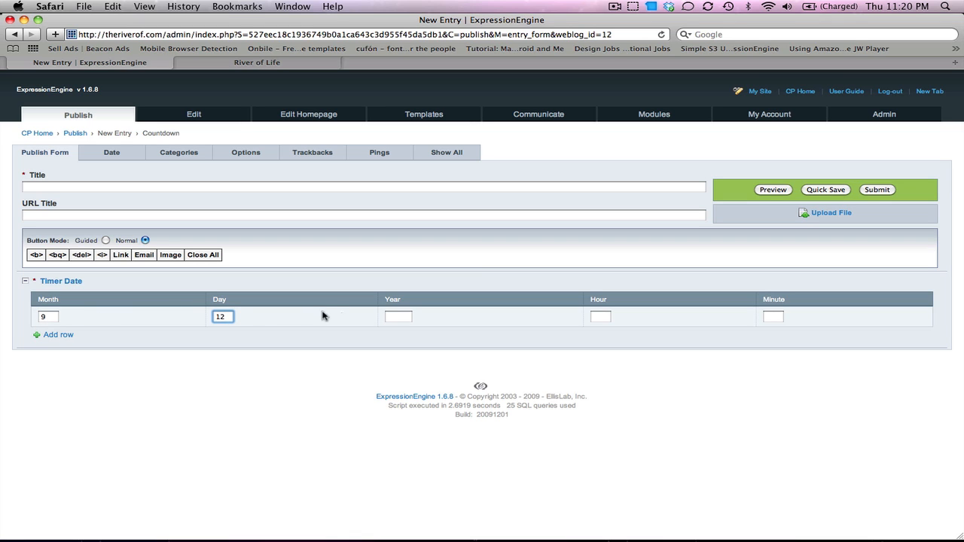
pyautogui.click(391, 317)
pyautogui.write('2010')
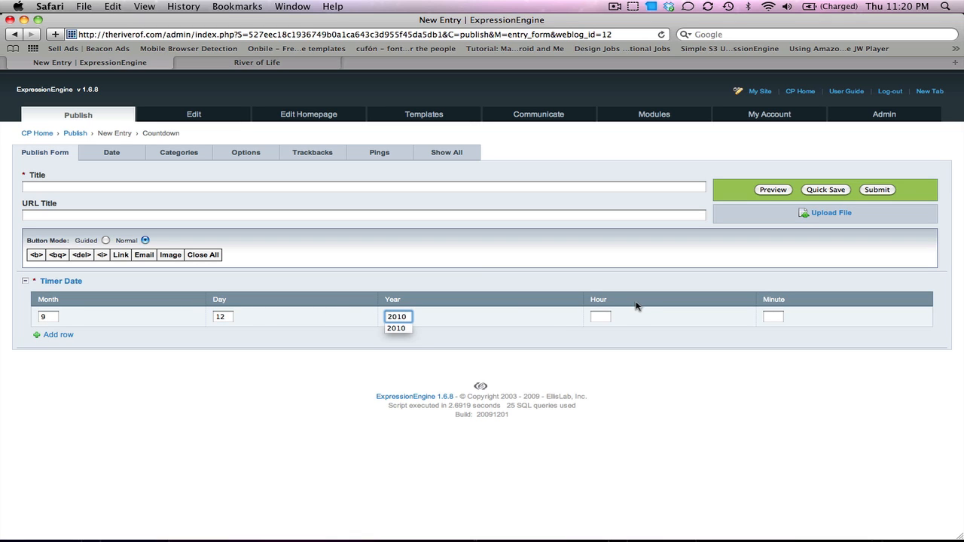
pyautogui.click(601, 317)
pyautogui.write('10')
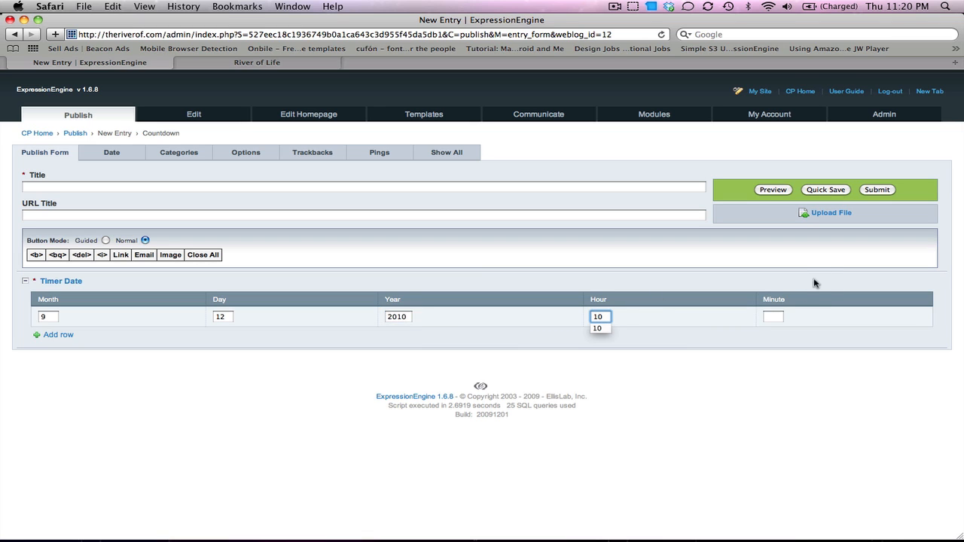
pyautogui.click(777, 317)
pyautogui.write('30')
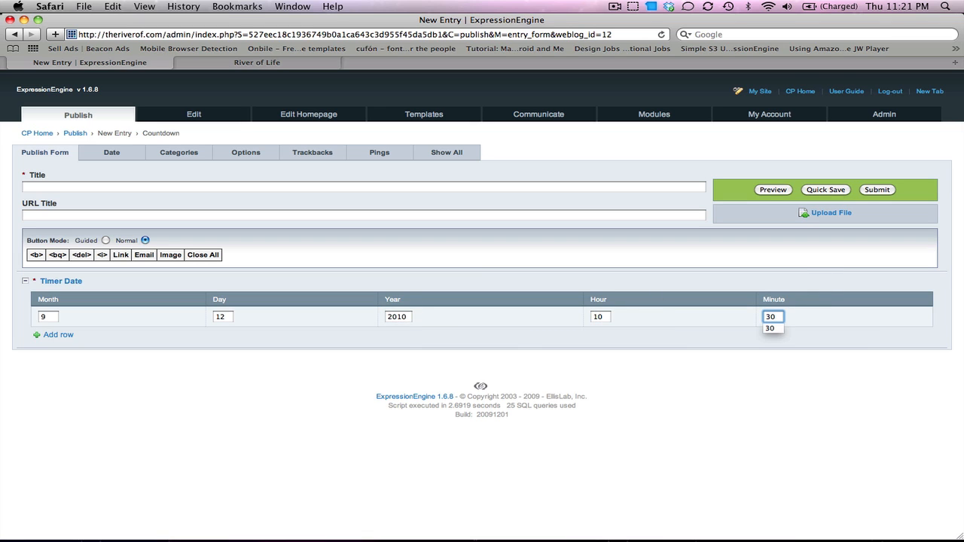
pyautogui.click(573, 146)
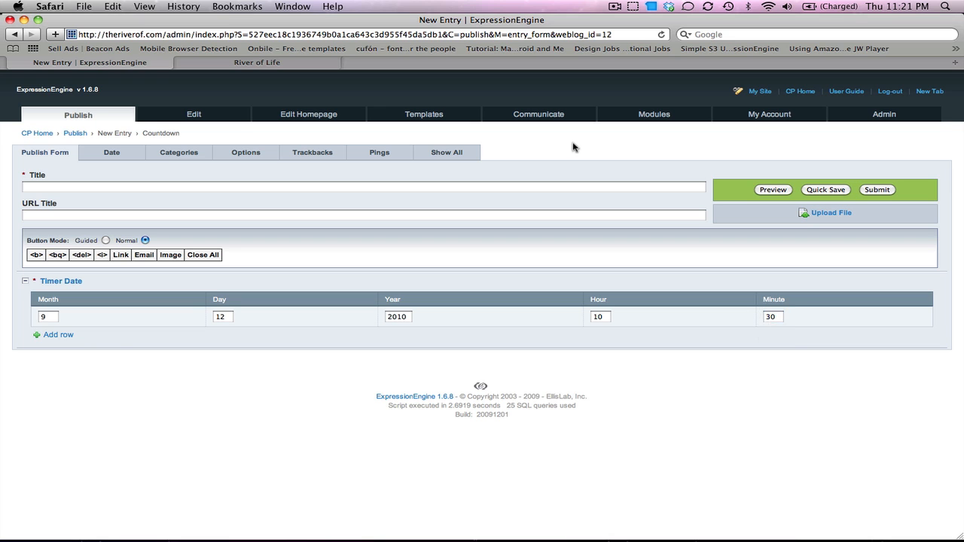
pyautogui.click(109, 155)
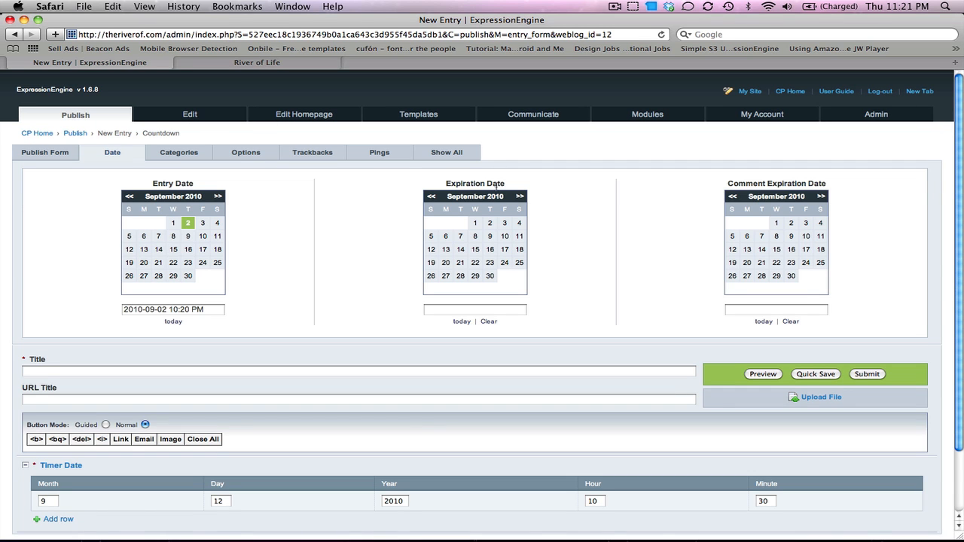
pyautogui.click(430, 250)
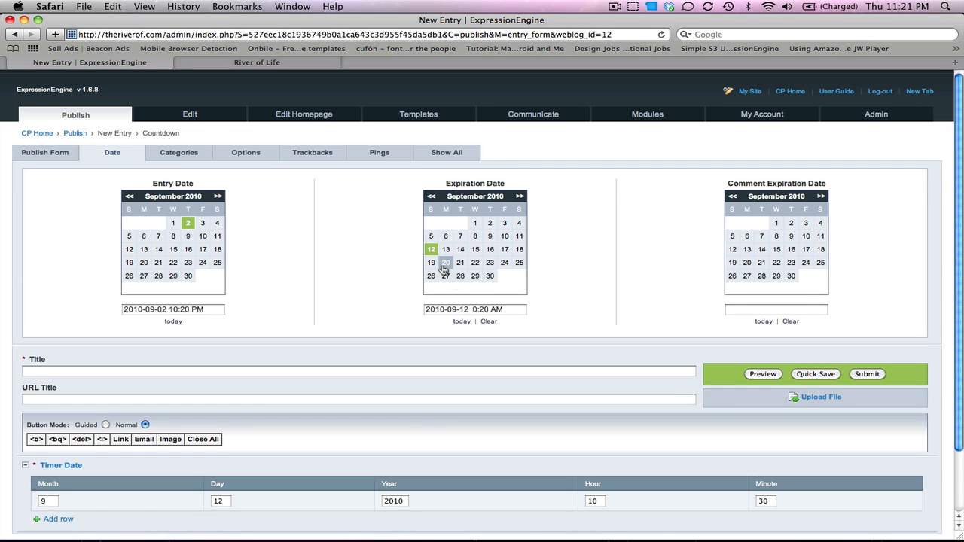
pyautogui.click(476, 309)
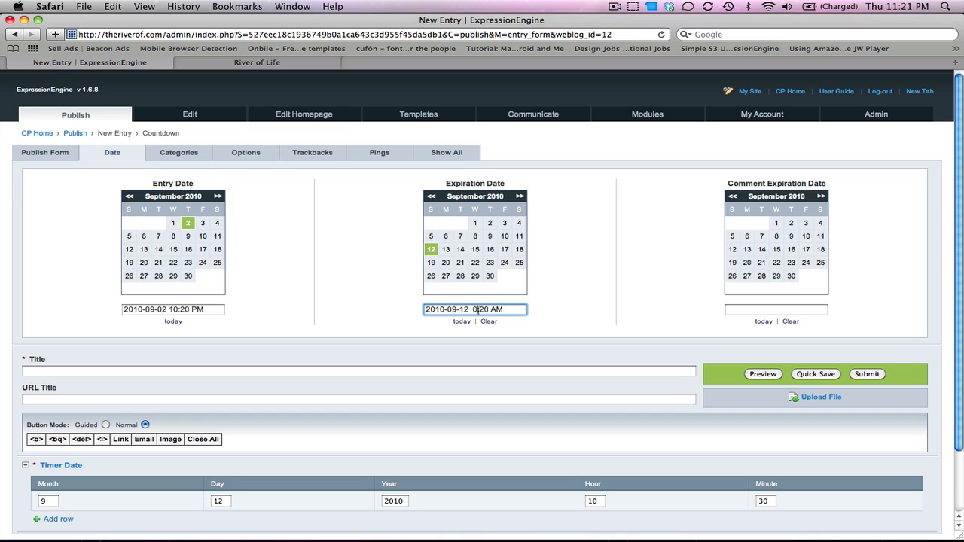
pyautogui.write('1')
pyautogui.press('BackSpace')
pyautogui.write('3')
pyautogui.click(865, 374)
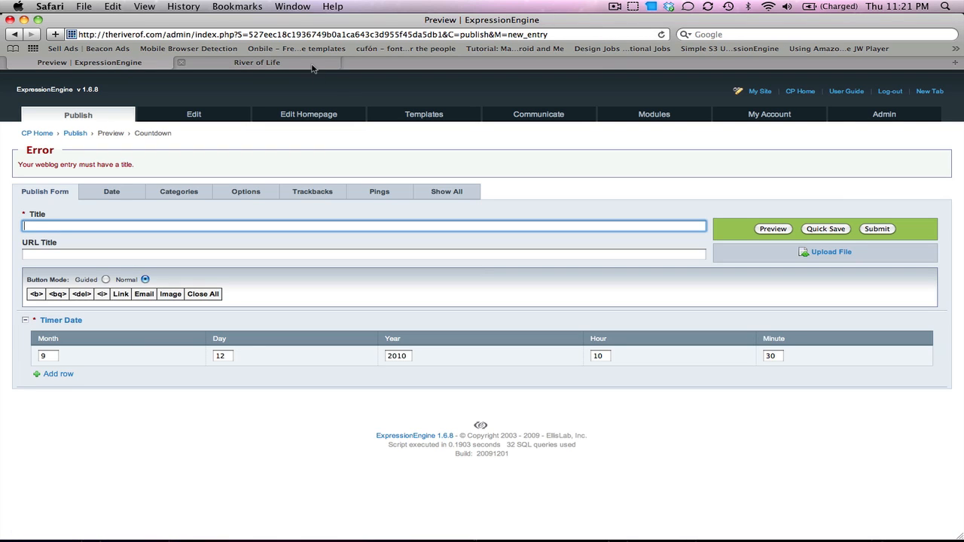
# Title the entry "September 12, 2010 Countdown".
pyautogui.write('September ')
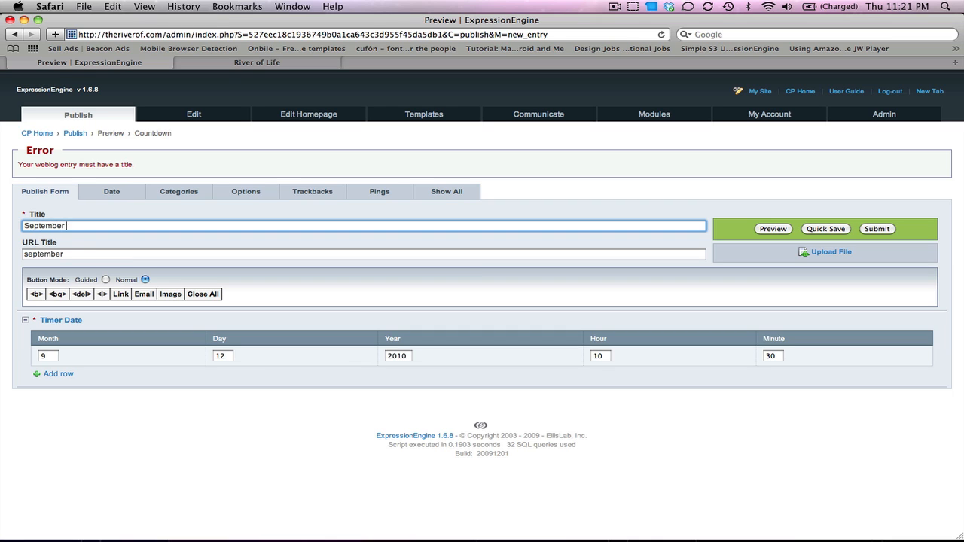
pyautogui.write('12, 2010 COnt')
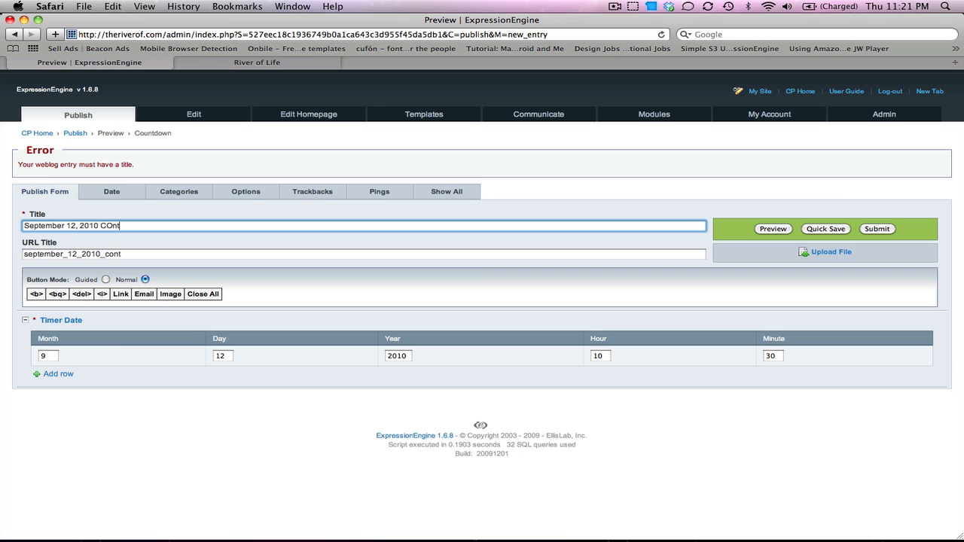
pyautogui.press('BackSpace')
pyautogui.press('BackSpace')
pyautogui.press('BackSpace')
pyautogui.write('ountdown')
# Set the entry date to 2010-09-05 1:00 PM and submit the countdown entry.
pyautogui.click(113, 191)
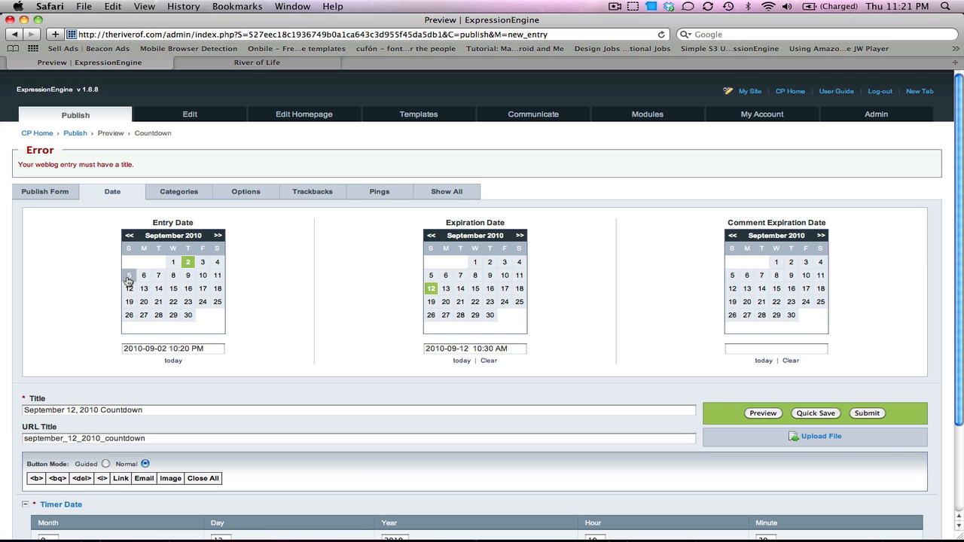
pyautogui.click(129, 279)
pyautogui.click(170, 349)
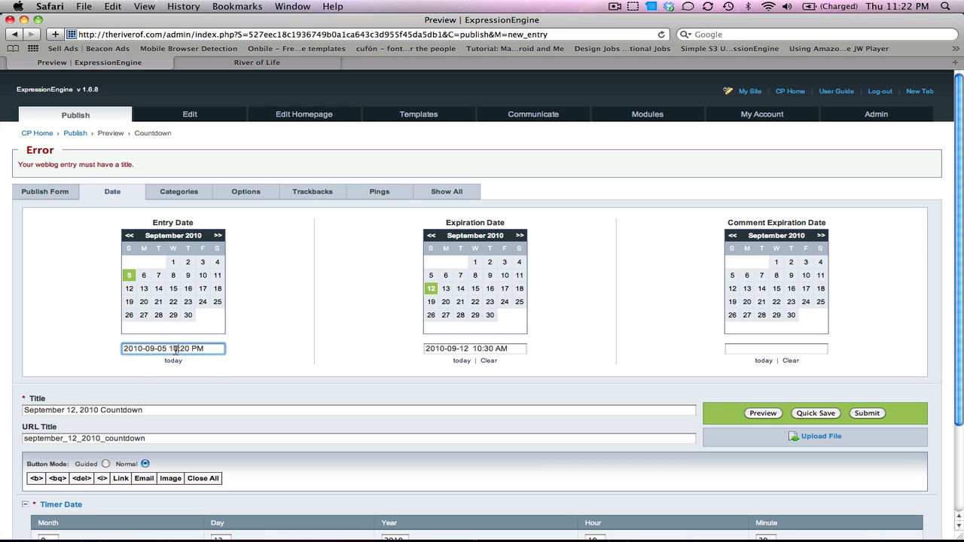
pyautogui.write('1')
pyautogui.doubleClick(182, 349)
pyautogui.write('00')
pyautogui.moveTo(124, 349); pyautogui.dragTo(175, 350)
pyautogui.click(512, 348)
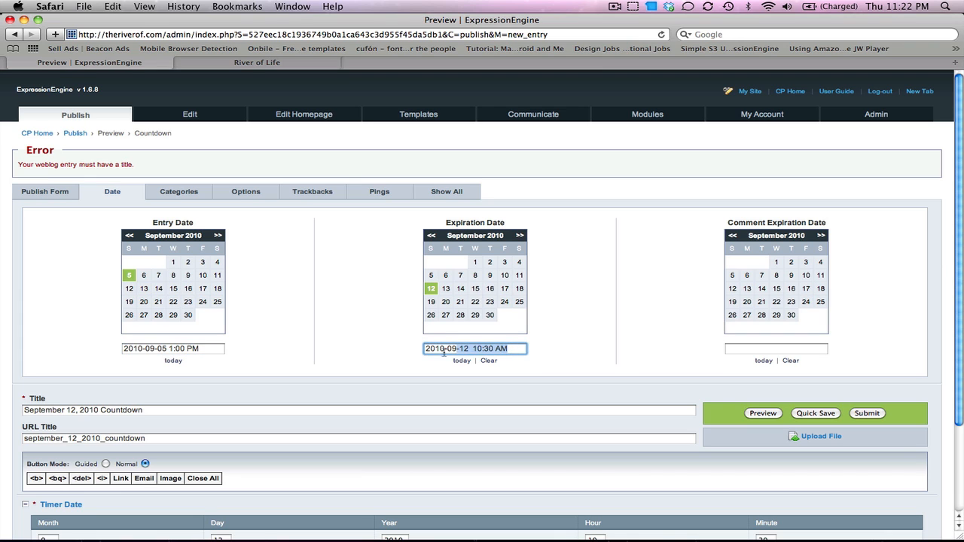
pyautogui.click(875, 413)
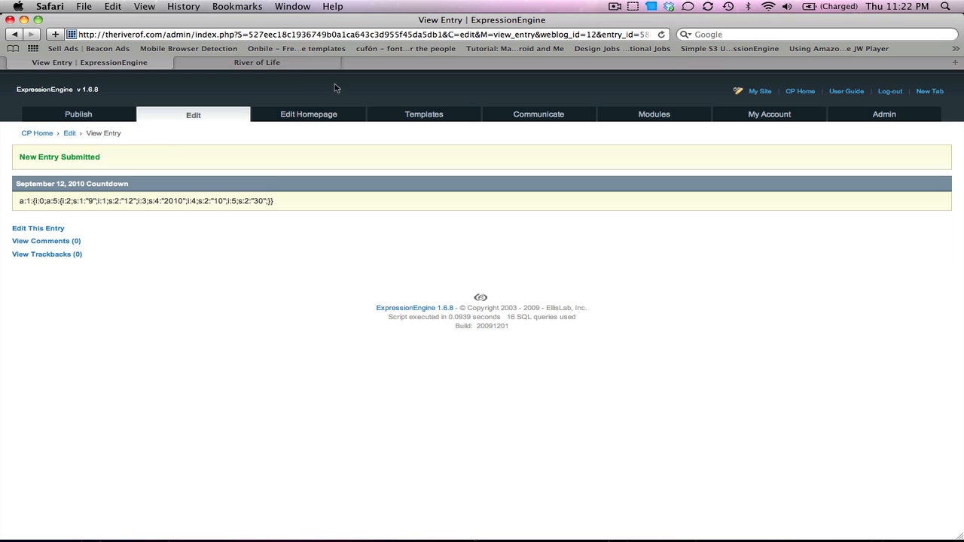
# Reload the River of Life live page, check its countdown and return to the control panel.
pyautogui.click(300, 64)
pyautogui.click(660, 34)
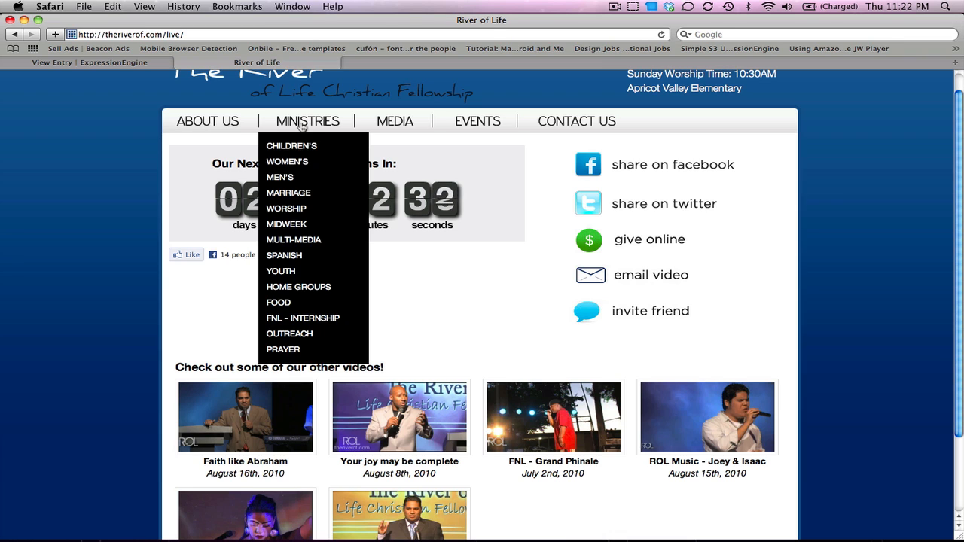
pyautogui.click(151, 65)
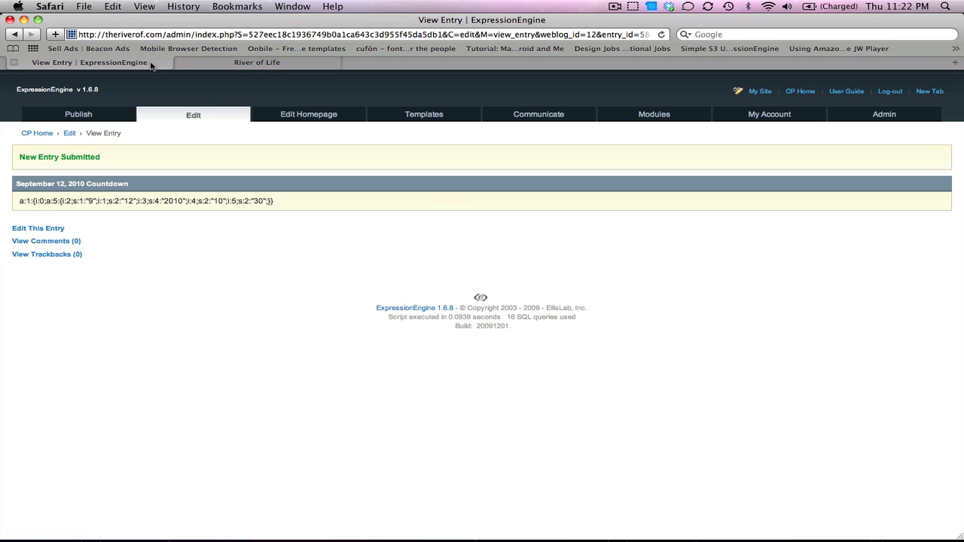
# Search the weblog entry titles for "Live Page" and open that entry for editing.
pyautogui.click(193, 115)
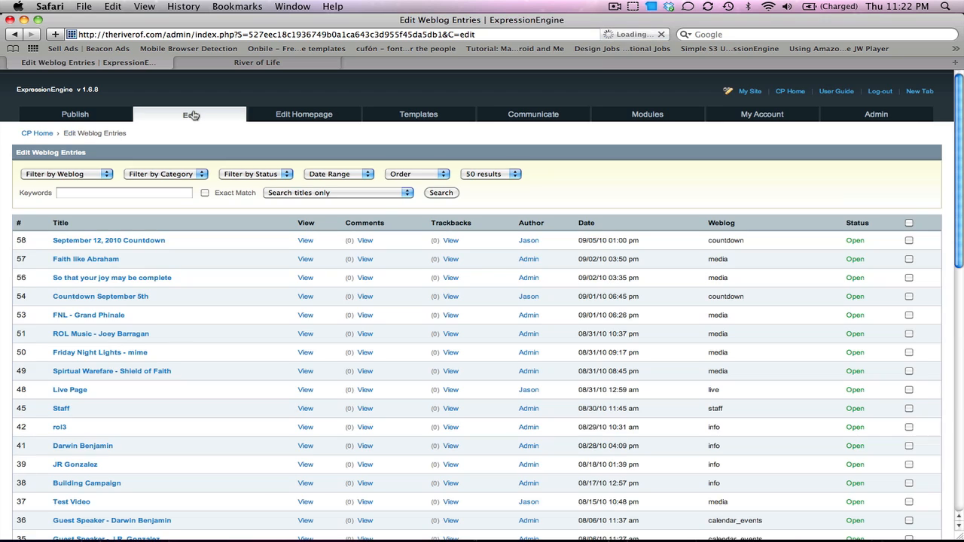
pyautogui.click(110, 193)
pyautogui.write('Live {Pa')
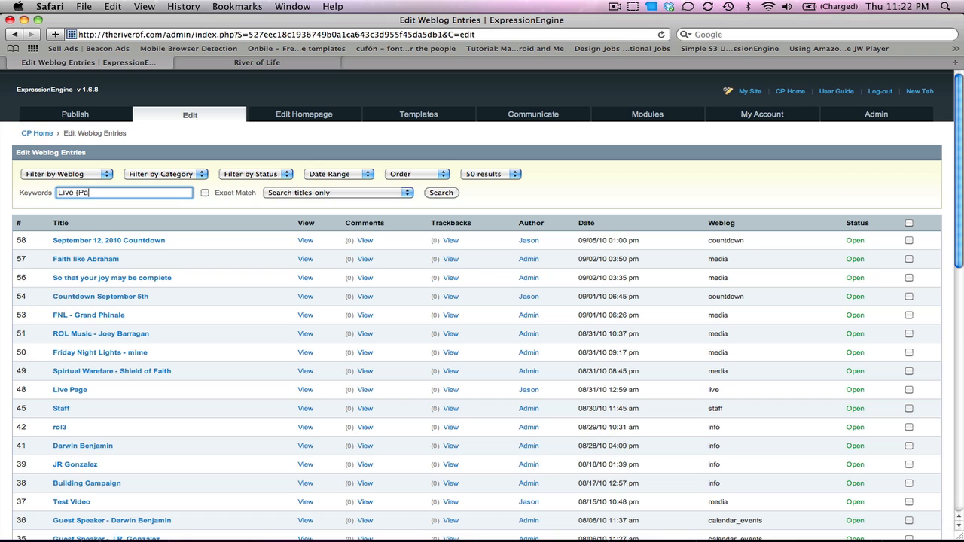
pyautogui.write('ge')
pyautogui.press('BackSpace')
pyautogui.press('BackSpace')
pyautogui.press('BackSpace')
pyautogui.press('BackSpace')
pyautogui.press('BackSpace')
pyautogui.write('Page')
pyautogui.press('Return')
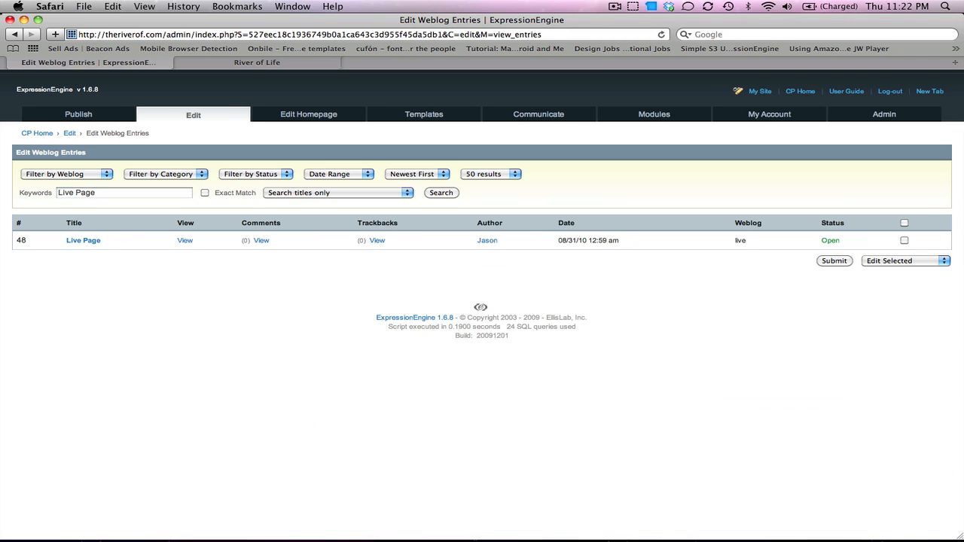
pyautogui.click(83, 241)
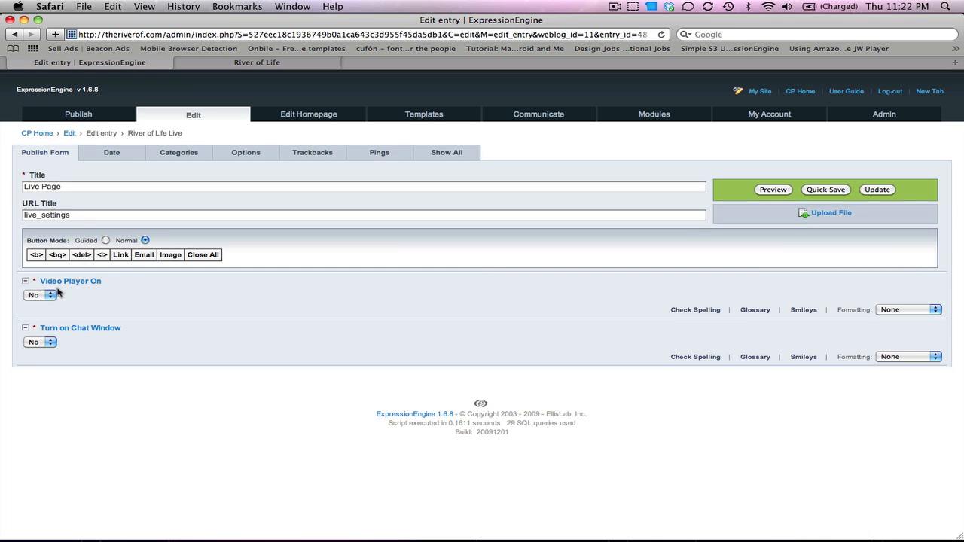
# Set both Video Player On and Turn on Chat Window to Yes and update the Live Page entry.
pyautogui.click(49, 296)
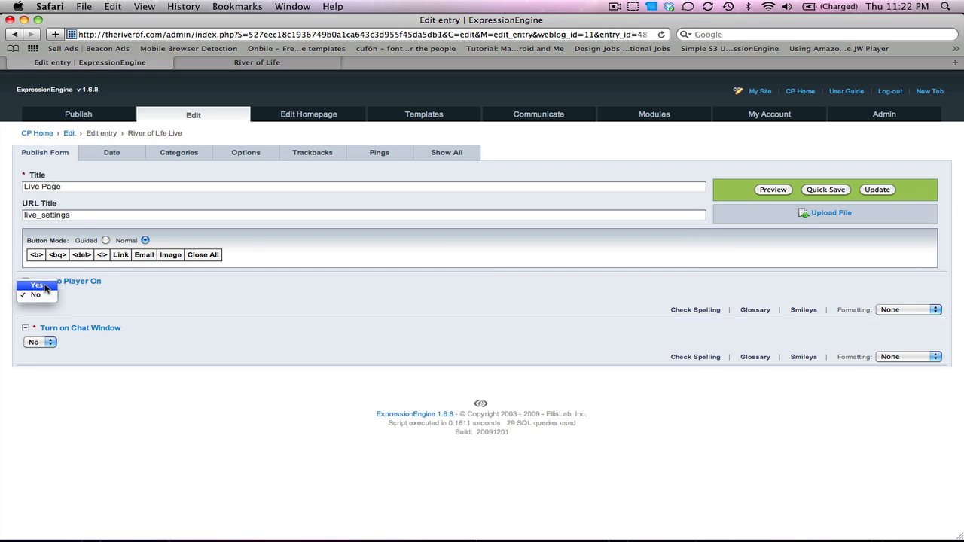
pyautogui.click(36, 285)
pyautogui.click(44, 343)
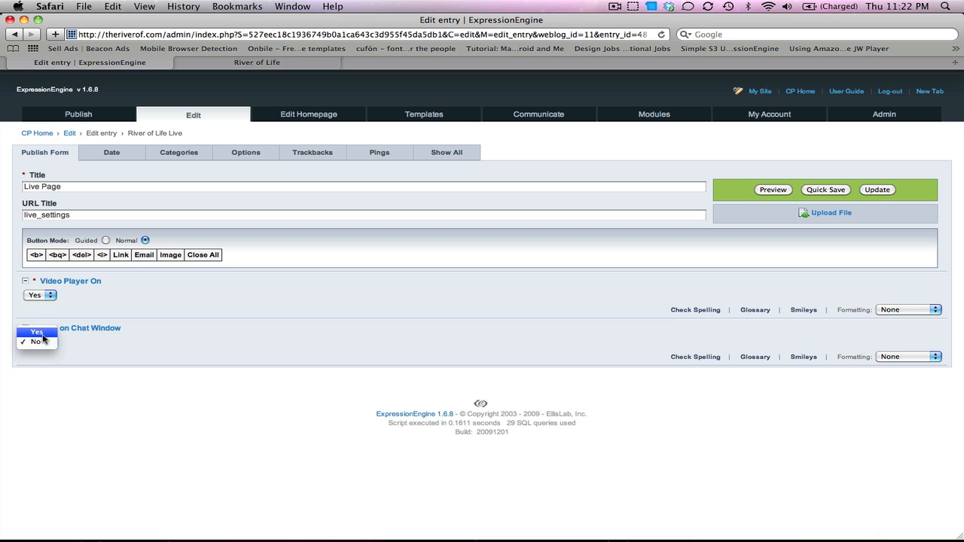
pyautogui.click(43, 335)
pyautogui.click(878, 192)
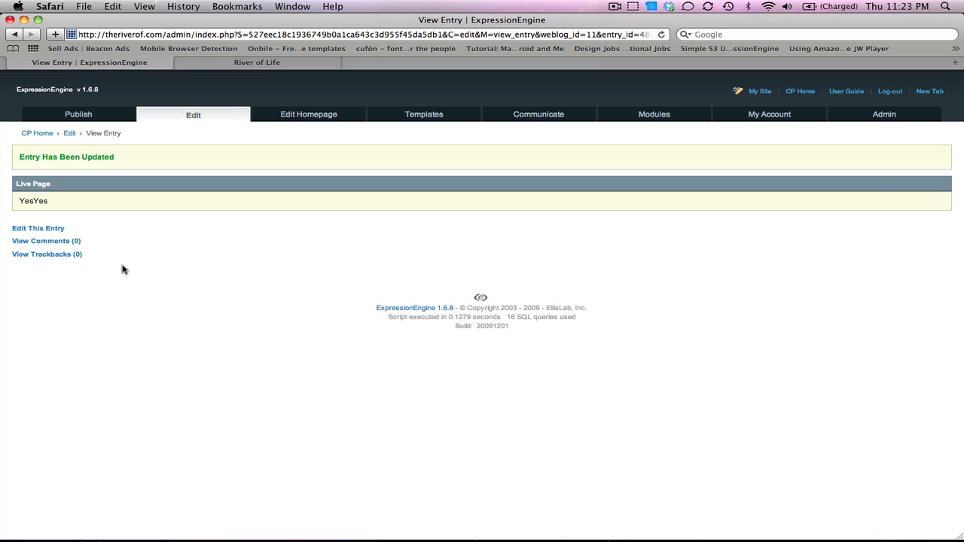
# Reload the live page and examine its video player and chat window.
pyautogui.click(245, 65)
pyautogui.click(660, 34)
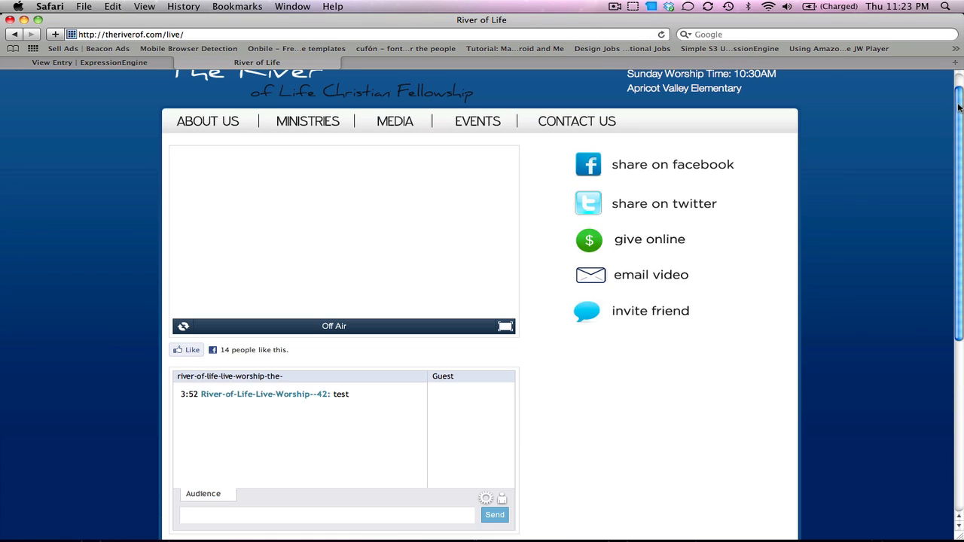
pyautogui.moveTo(959, 108)
pyautogui.mouseDown()
pyautogui.moveTo(960, 274)
pyautogui.moveTo(962, 124)
pyautogui.mouseUp()
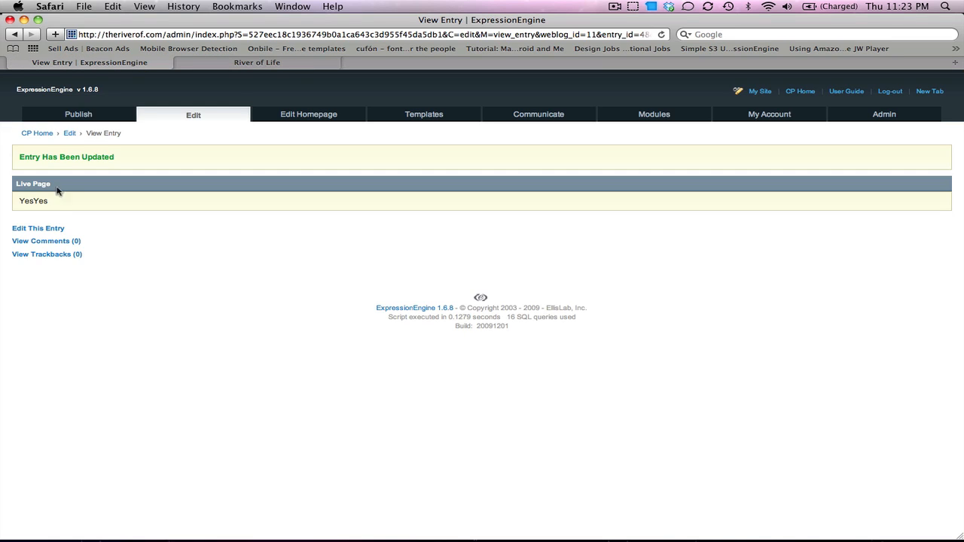
# Reopen the Live Page entry, set both Video Player On and Turn on Chat Window to No, and update it.
pyautogui.click(38, 230)
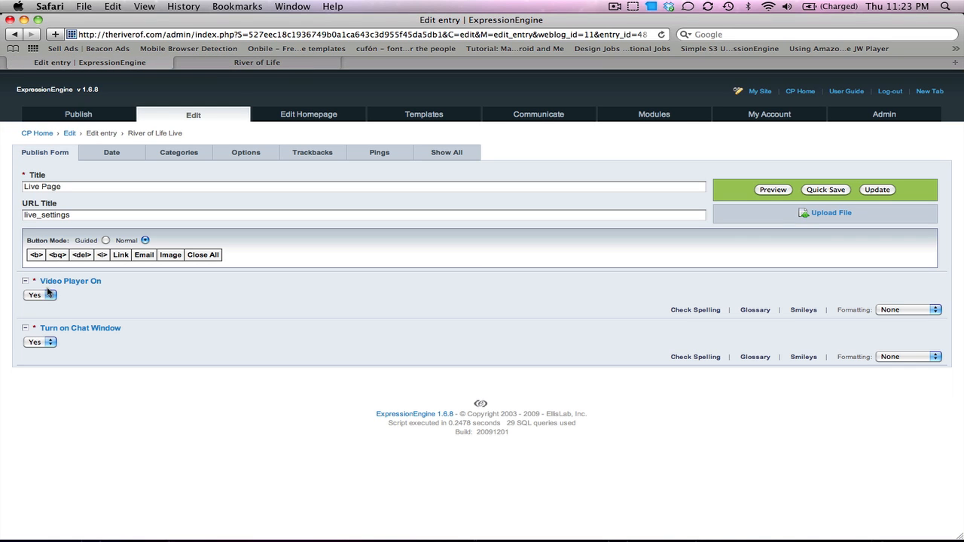
pyautogui.click(47, 294)
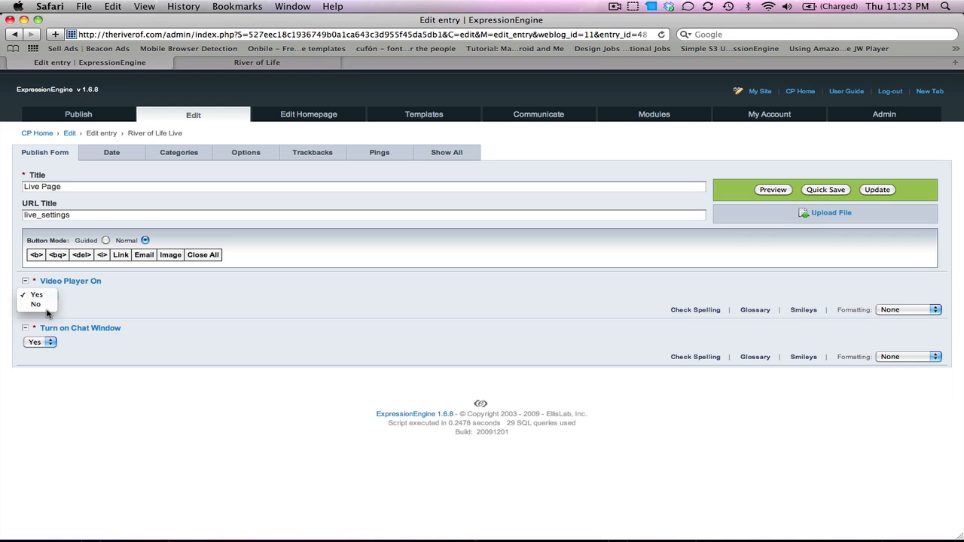
pyautogui.click(38, 305)
pyautogui.click(47, 343)
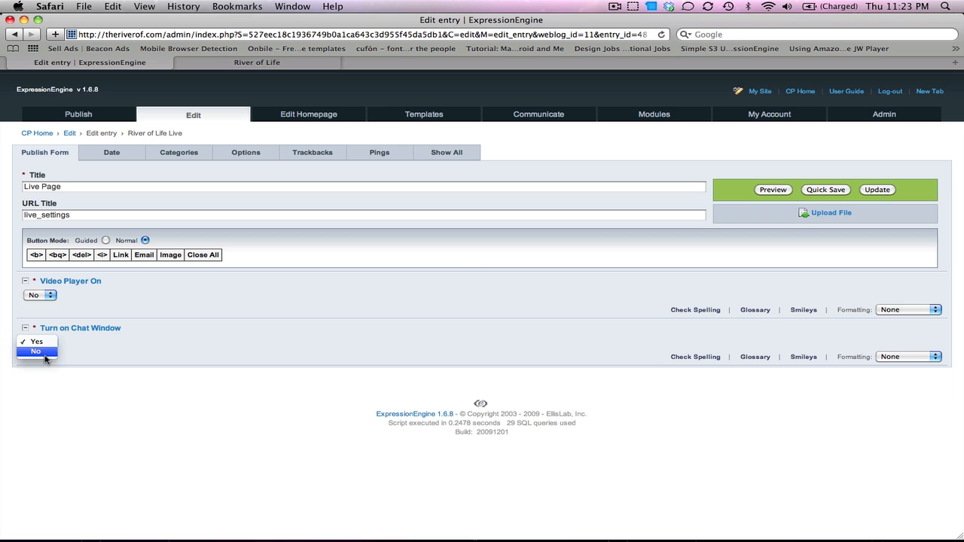
pyautogui.click(42, 352)
pyautogui.click(886, 189)
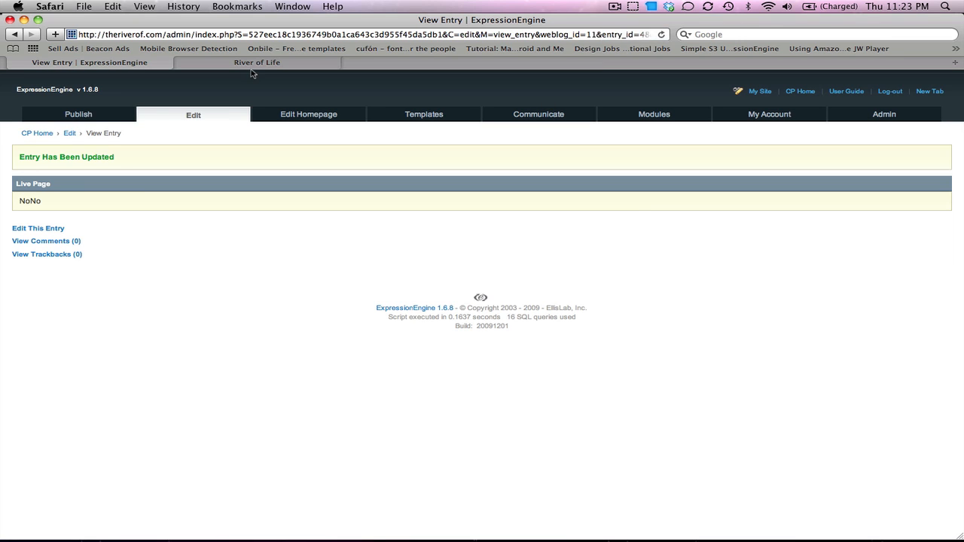
# Reload the live page to check it with the video player and chat window turned off.
pyautogui.click(254, 64)
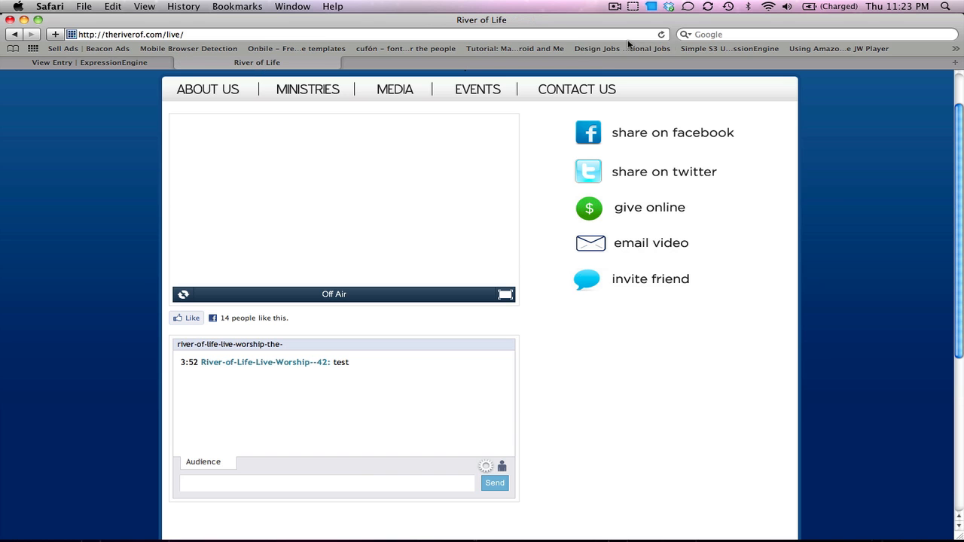
pyautogui.click(661, 35)
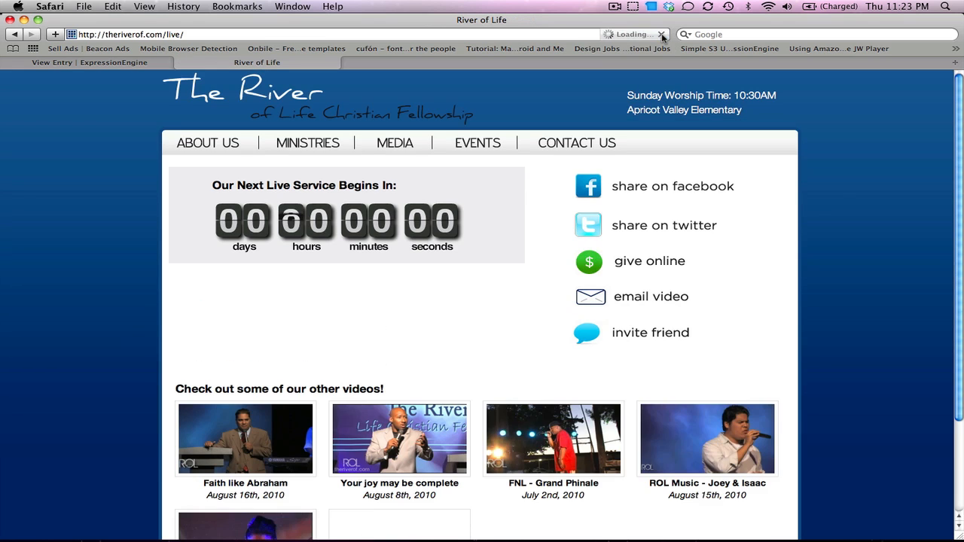